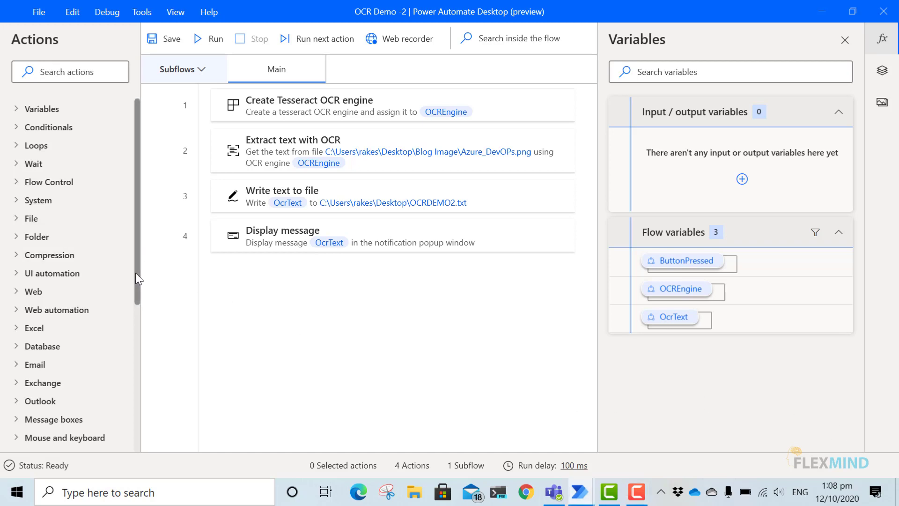
left_click_drag(135, 279, 139, 323)
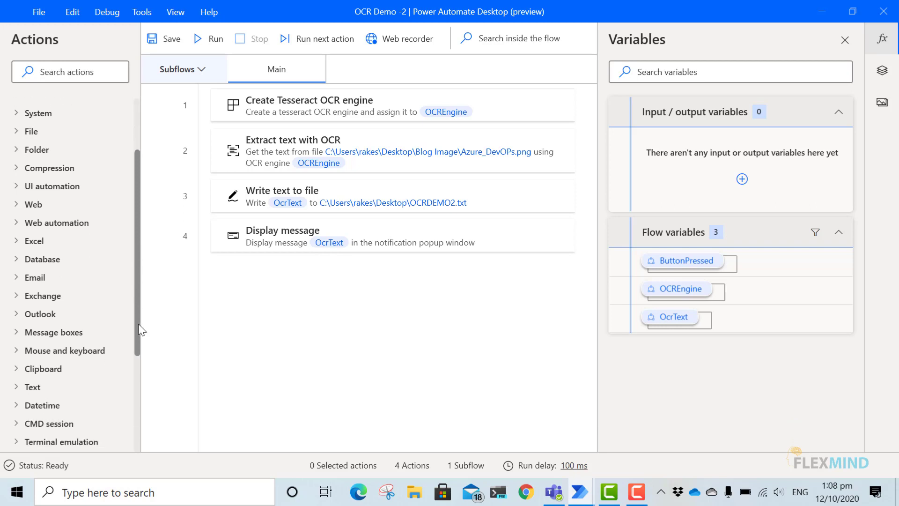
Step: Add a Launch Outlook step storing its instance in the OutlookInstance variable
left_click(19, 317)
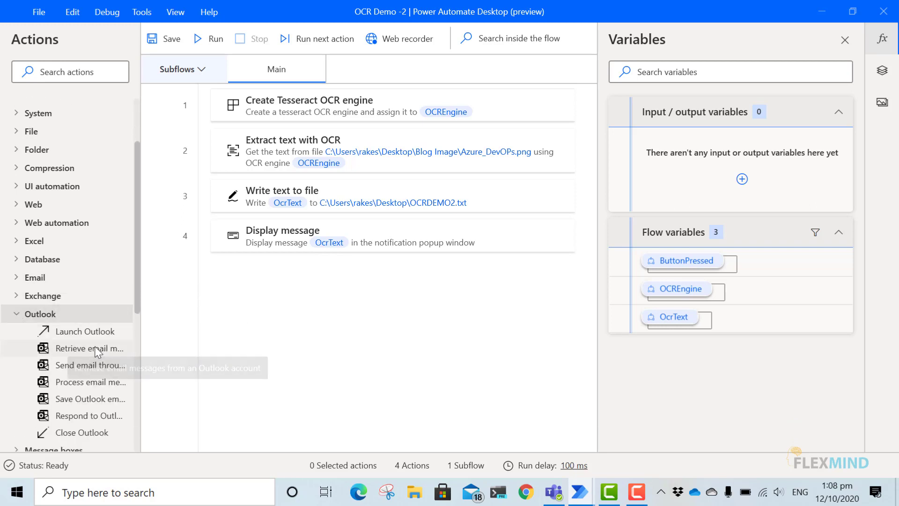
left_click_drag(96, 332, 337, 327)
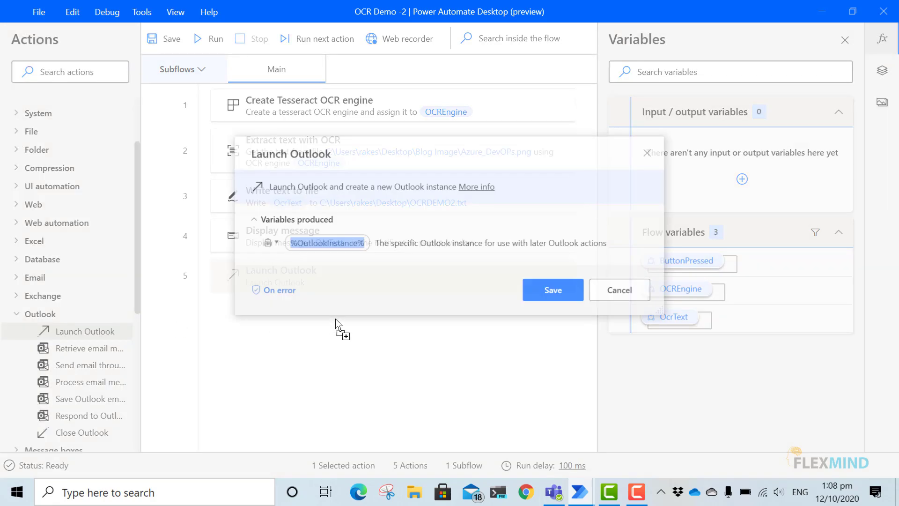
left_click(550, 300)
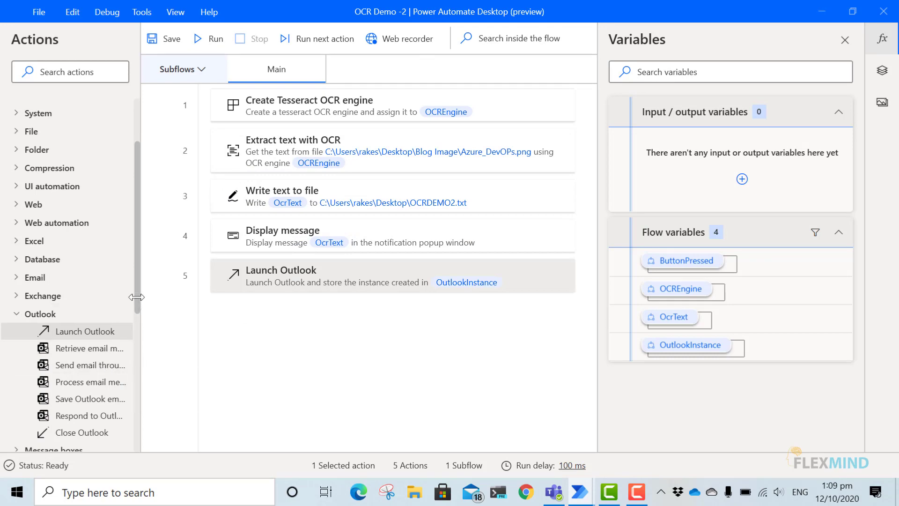
Step: Add a Send email through Outlook step with account, recipient, subject 'Test attachment from the OCR action' and body 'test email'
left_click(76, 367)
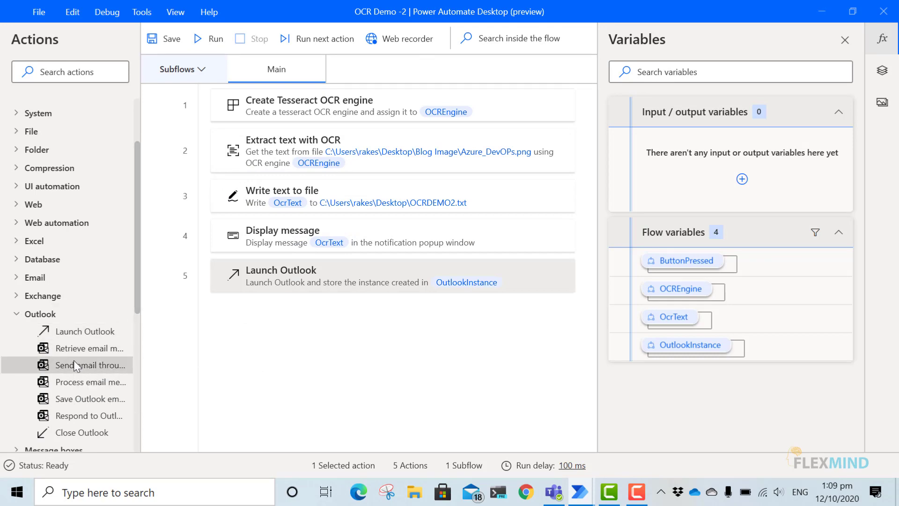
left_click_drag(74, 360, 288, 356)
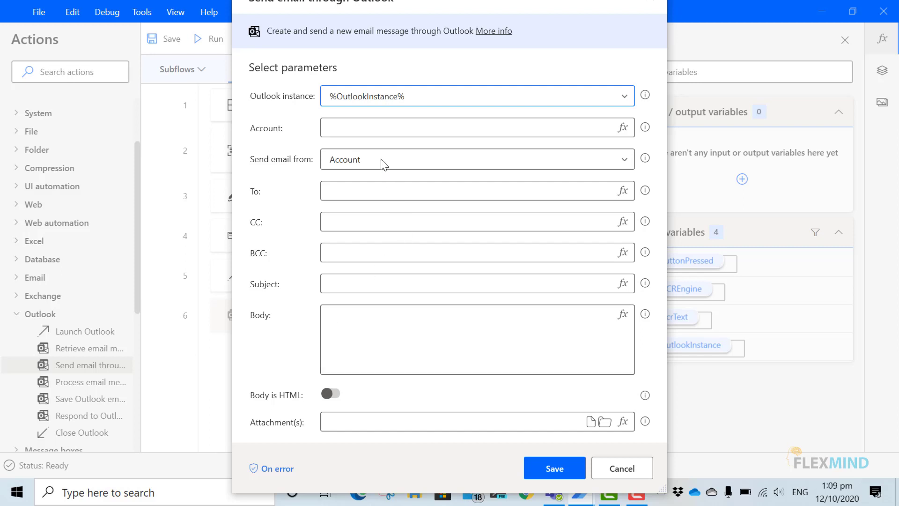
left_click(382, 131)
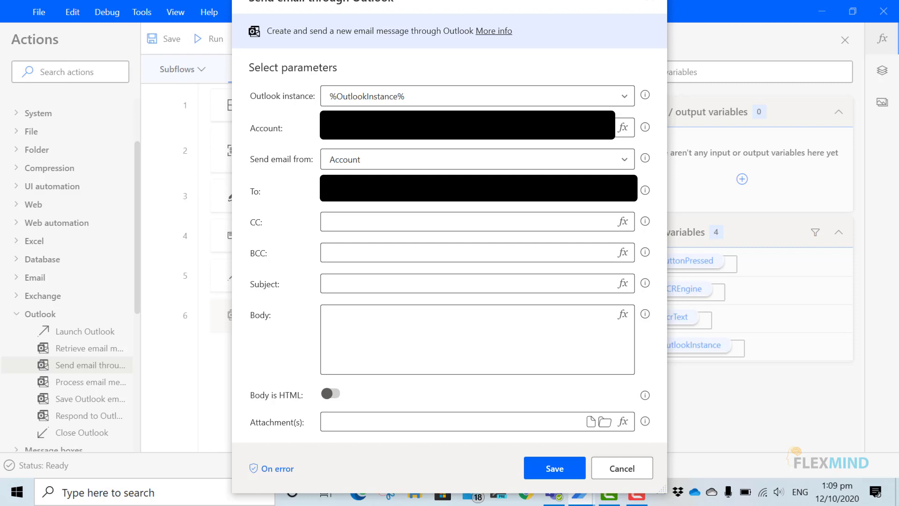
left_click(362, 286)
type("Test attachment from the OCR action")
left_click(343, 319)
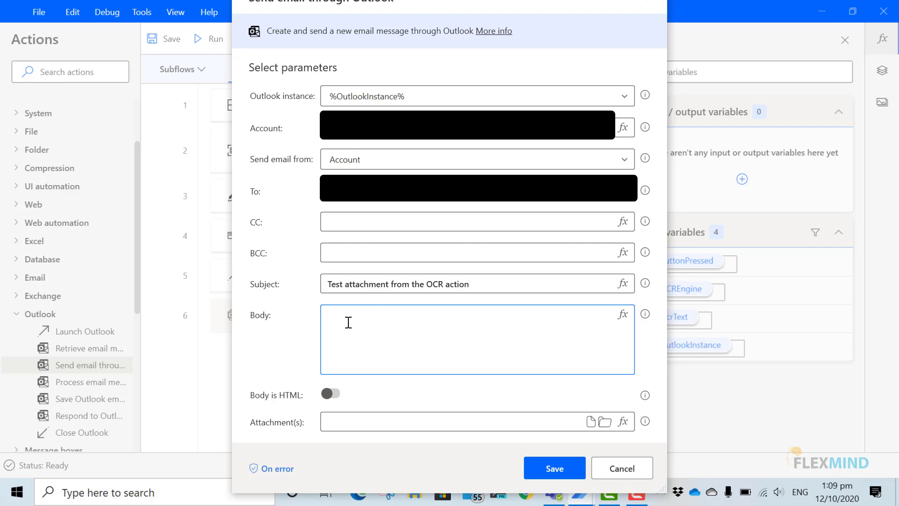
type("test email")
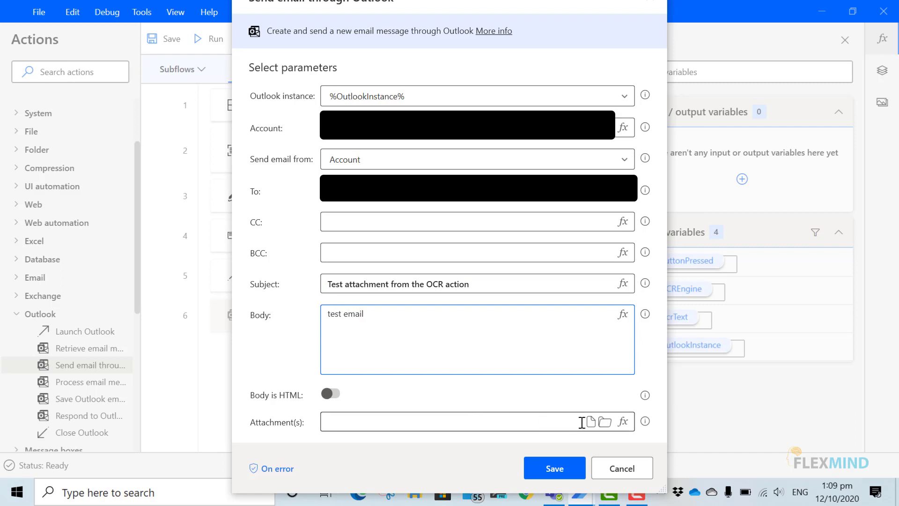
left_click(590, 422)
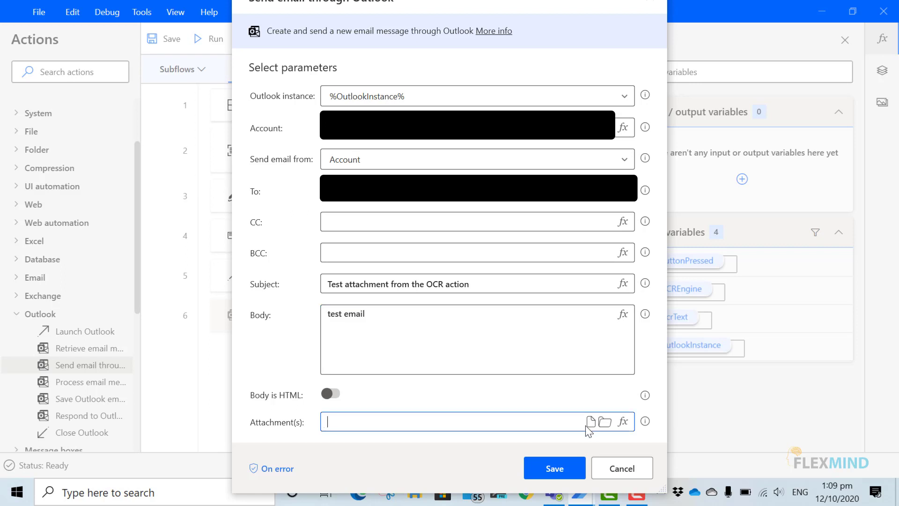
Step: Attach Desktop\OCRDEMO2.txt to the email and save the send-email step
left_click(591, 421)
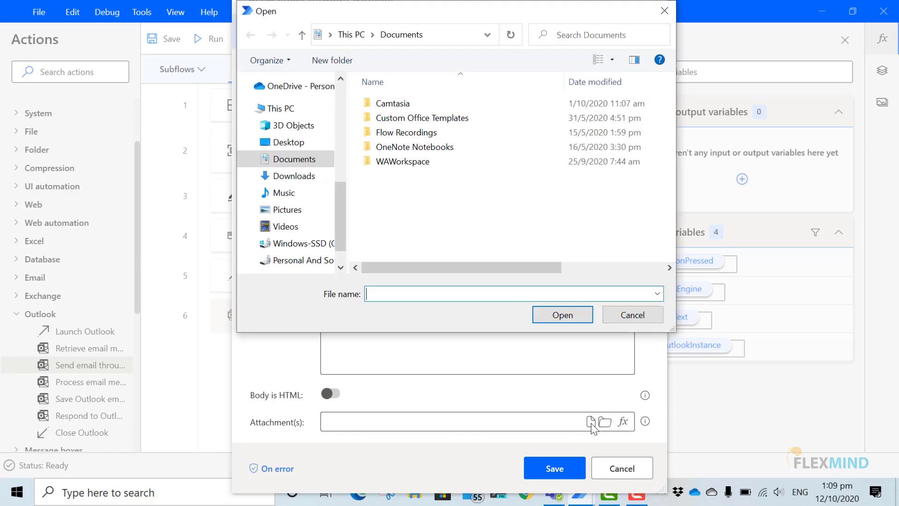
left_click_drag(343, 205, 338, 83)
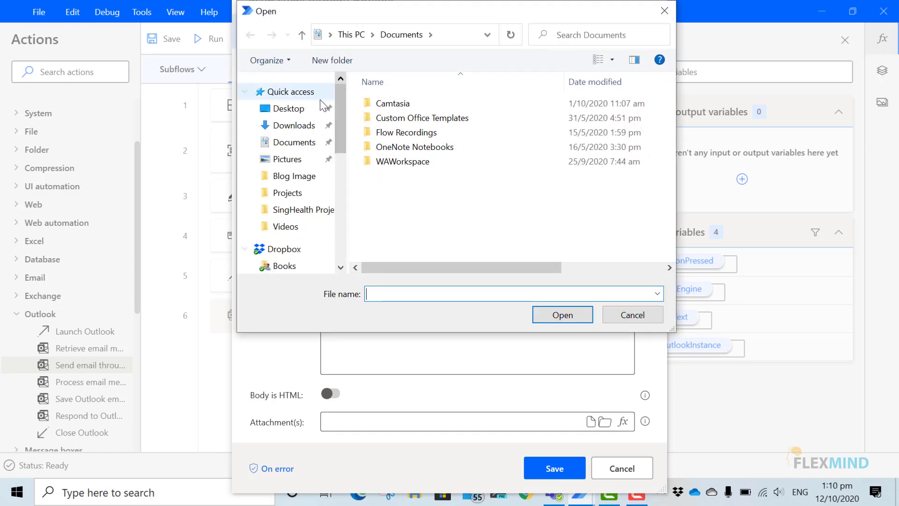
left_click(296, 115)
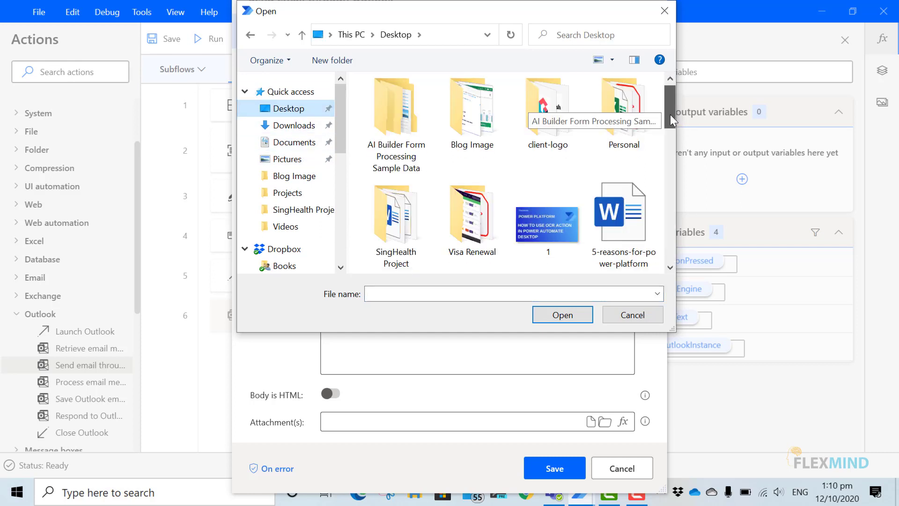
left_click_drag(670, 117, 676, 213)
left_click(628, 177)
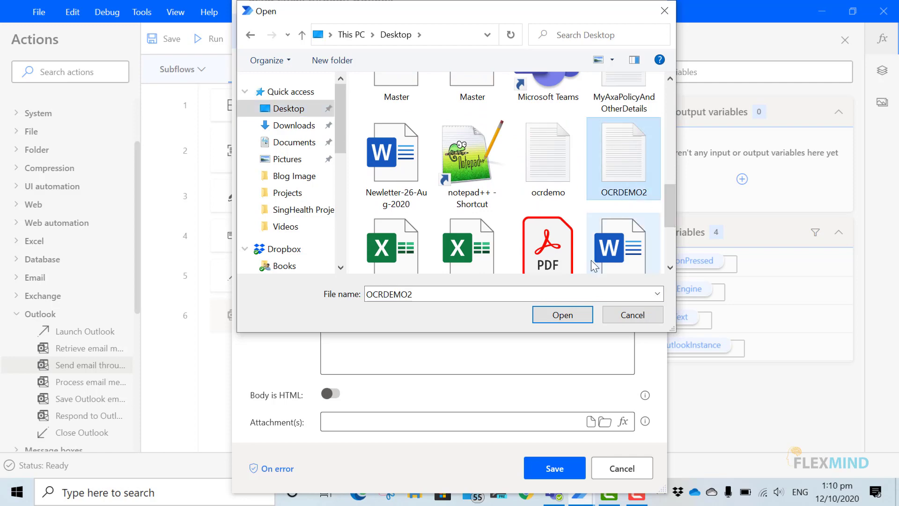
left_click(562, 316)
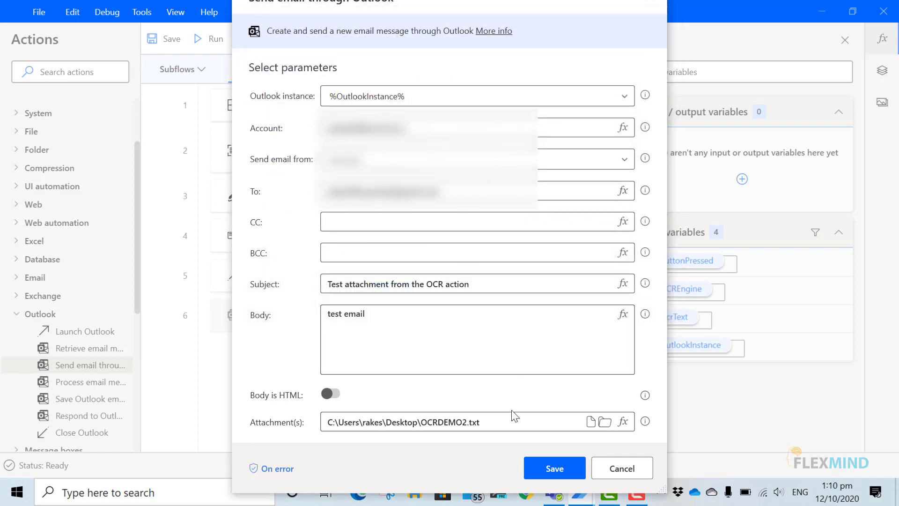
left_click(565, 470)
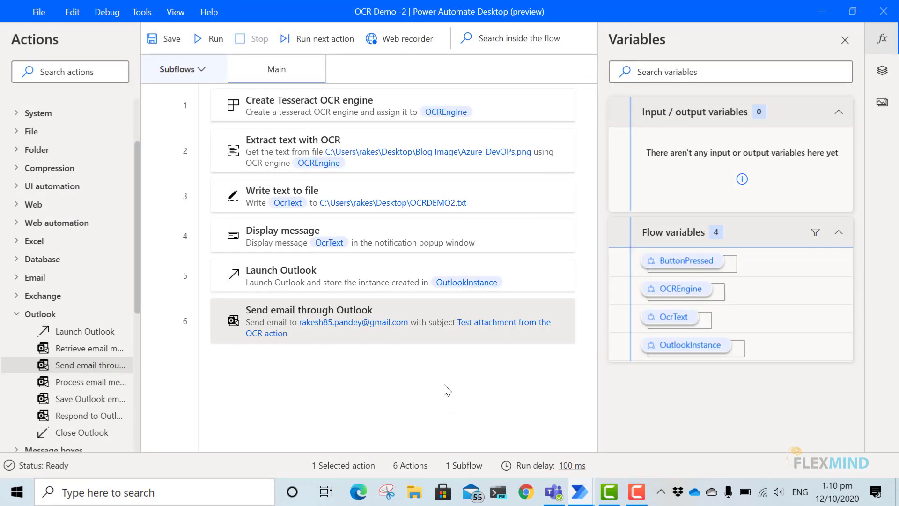
Step: Run the flow and dismiss the OCR text message box so the email is sent
left_click(212, 41)
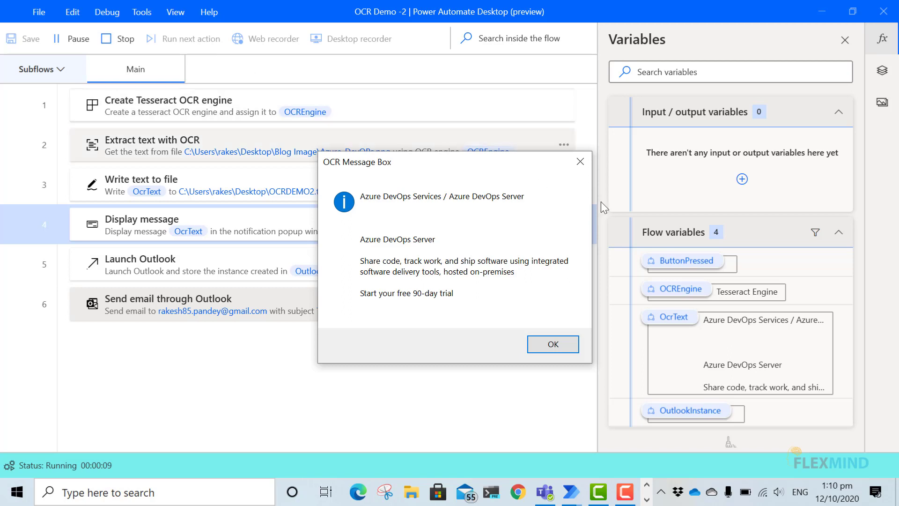
left_click(554, 345)
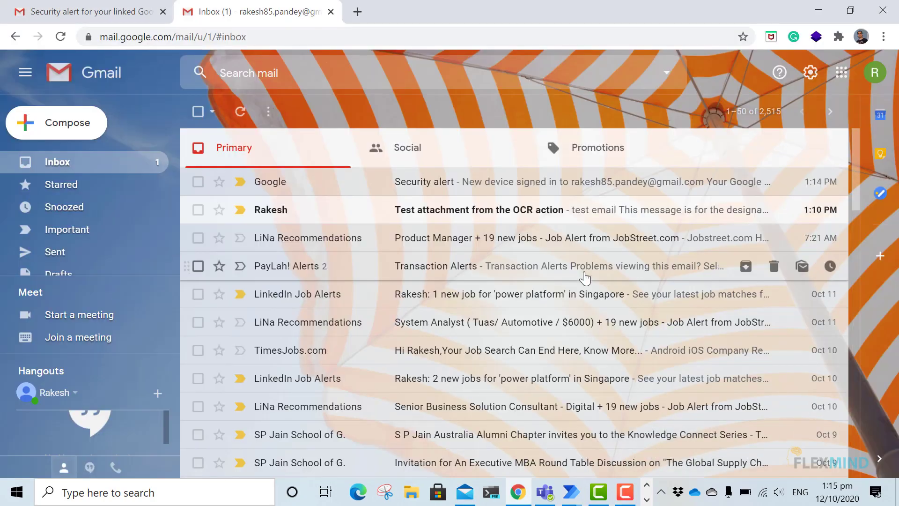
Step: View the received email in Gmail and preview its OCRDEMO2.txt attachment
left_click(509, 211)
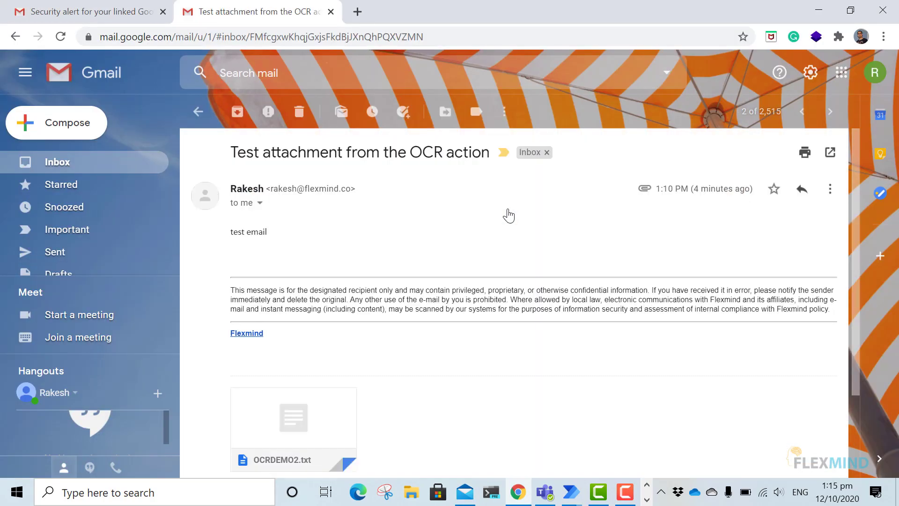
mouse_move(294, 422)
left_click(298, 417)
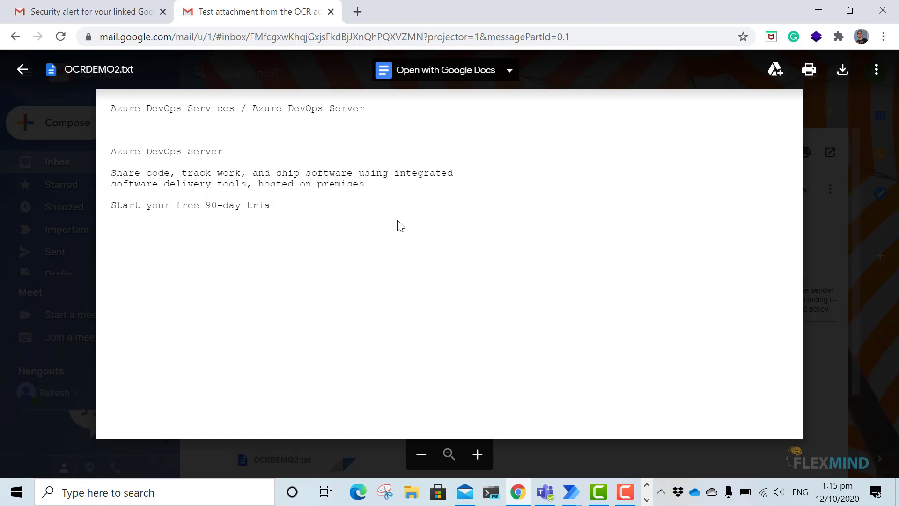
left_click(814, 249)
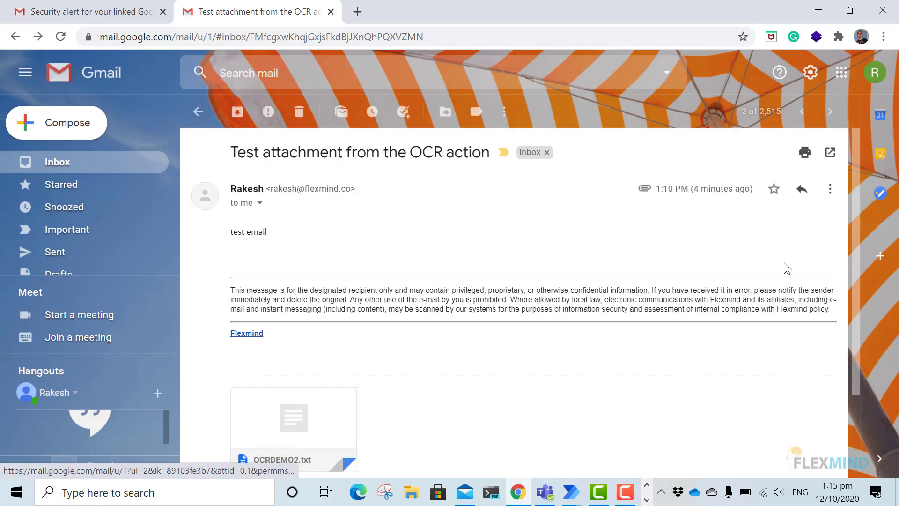